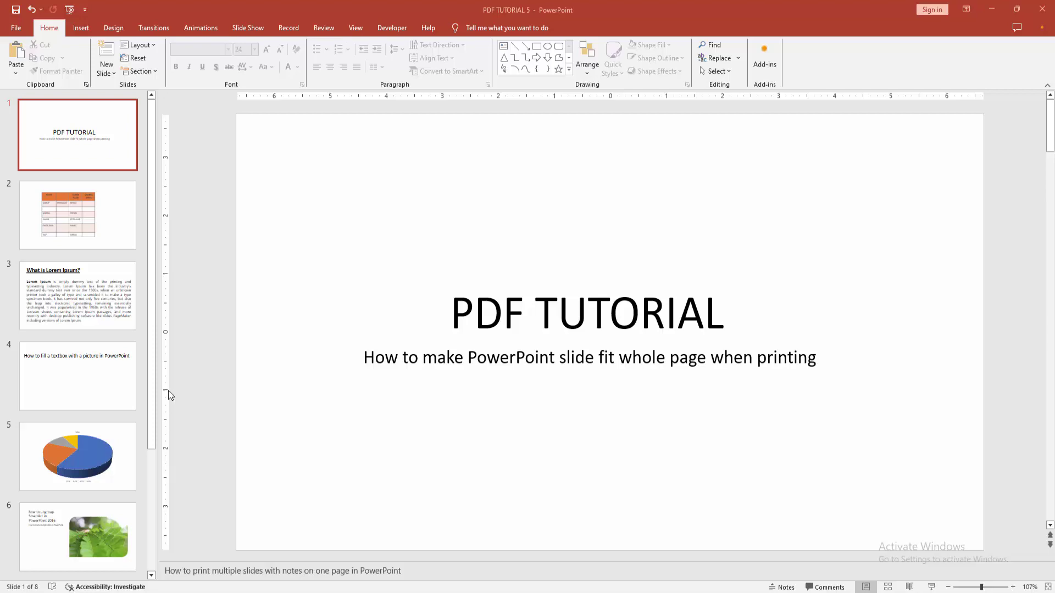
pyautogui.scroll(-2, 232, 352)
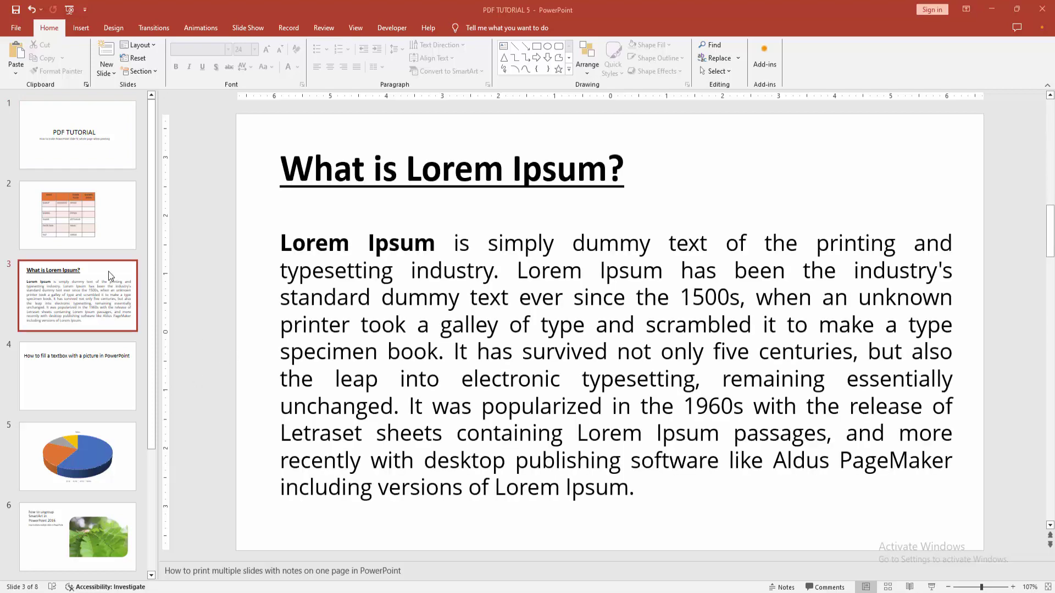
# Return to the PDF TUTORIAL title slide in the thumbnail pane
pyautogui.click(83, 145)
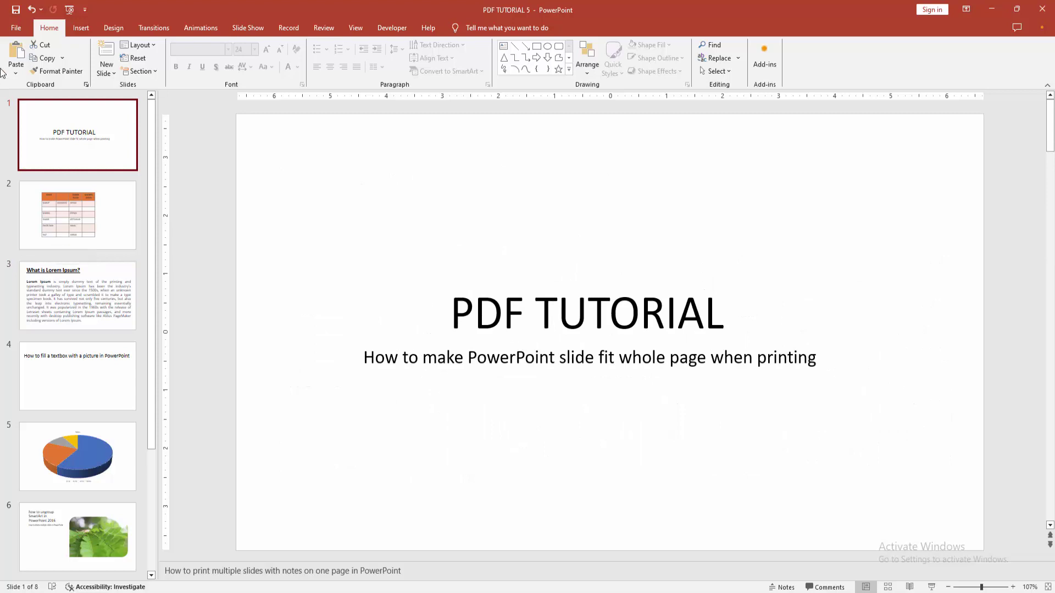
# Set the print layout to Full Page Slides in the File > Print settings
pyautogui.click(16, 27)
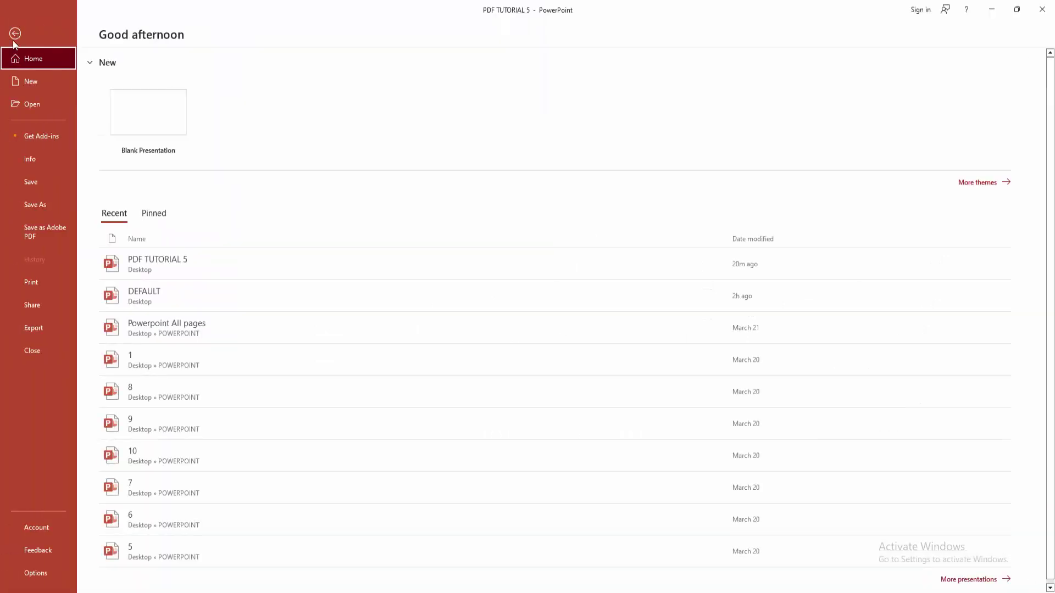
pyautogui.click(34, 284)
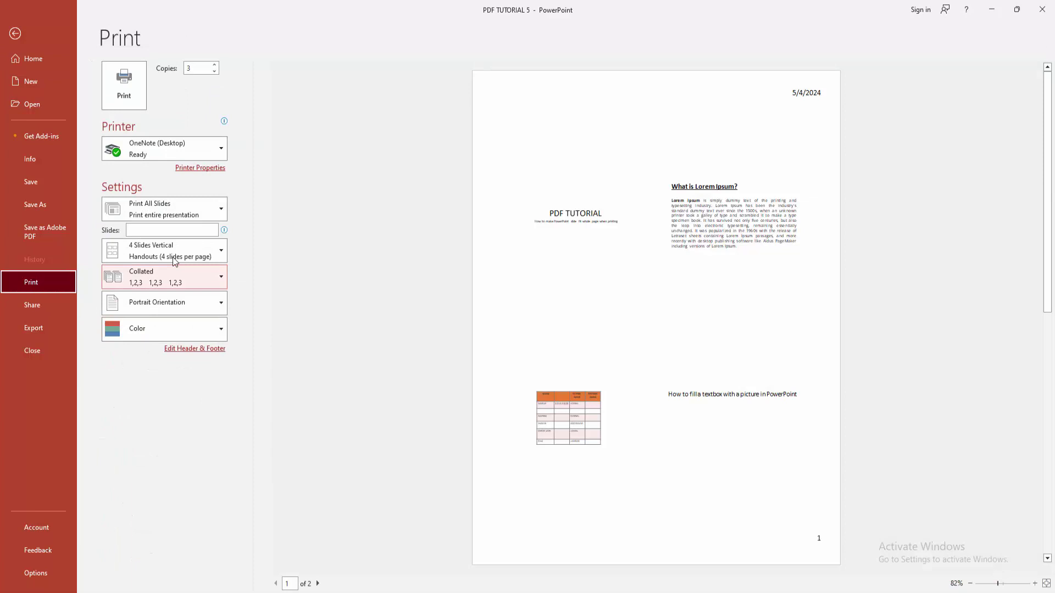
pyautogui.click(173, 256)
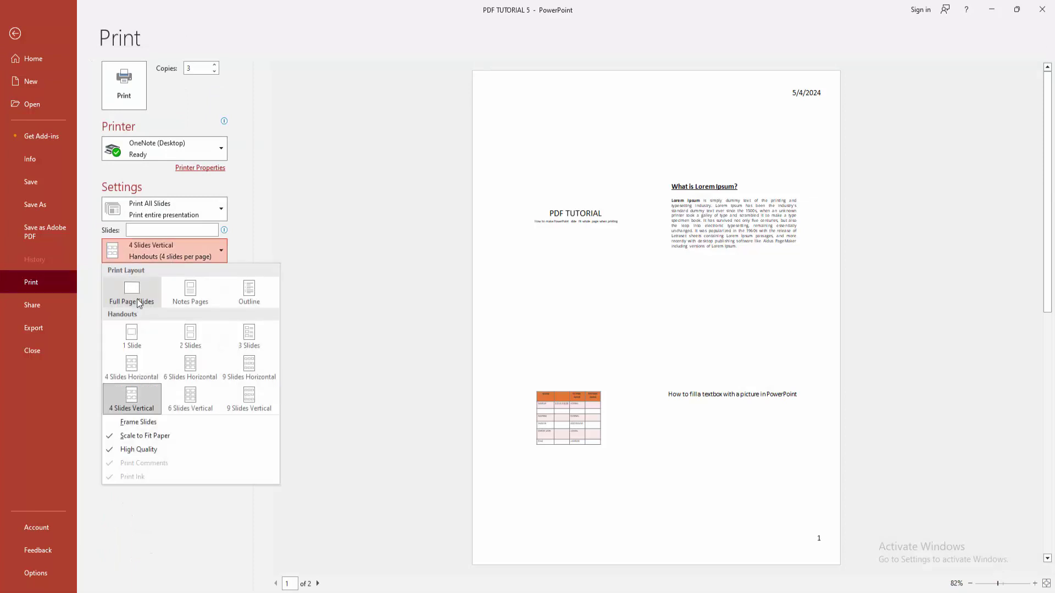
pyautogui.click(156, 299)
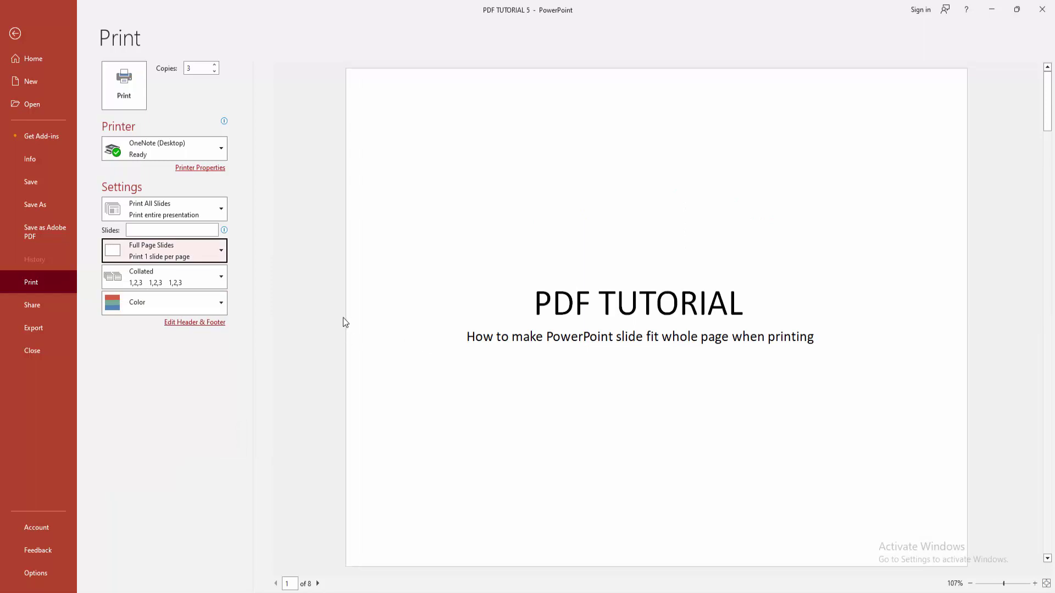
pyautogui.click(219, 305)
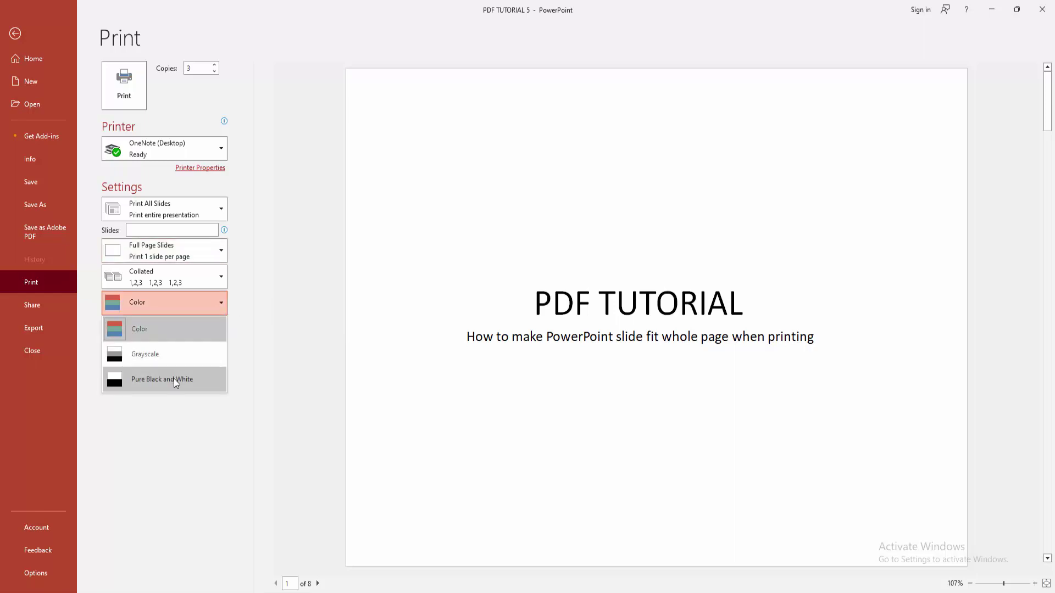
pyautogui.click(172, 331)
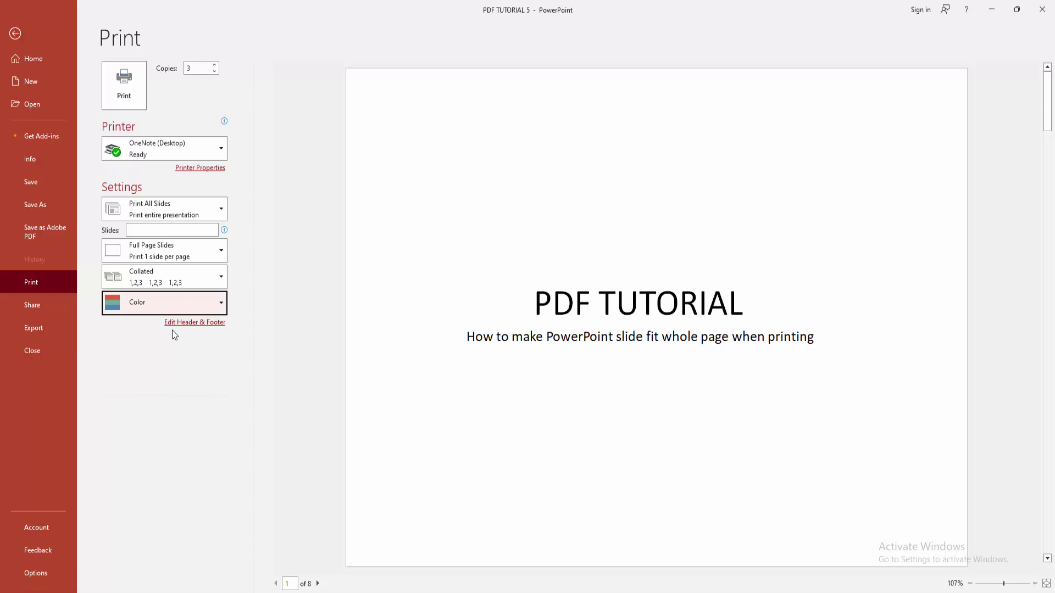
pyautogui.click(155, 230)
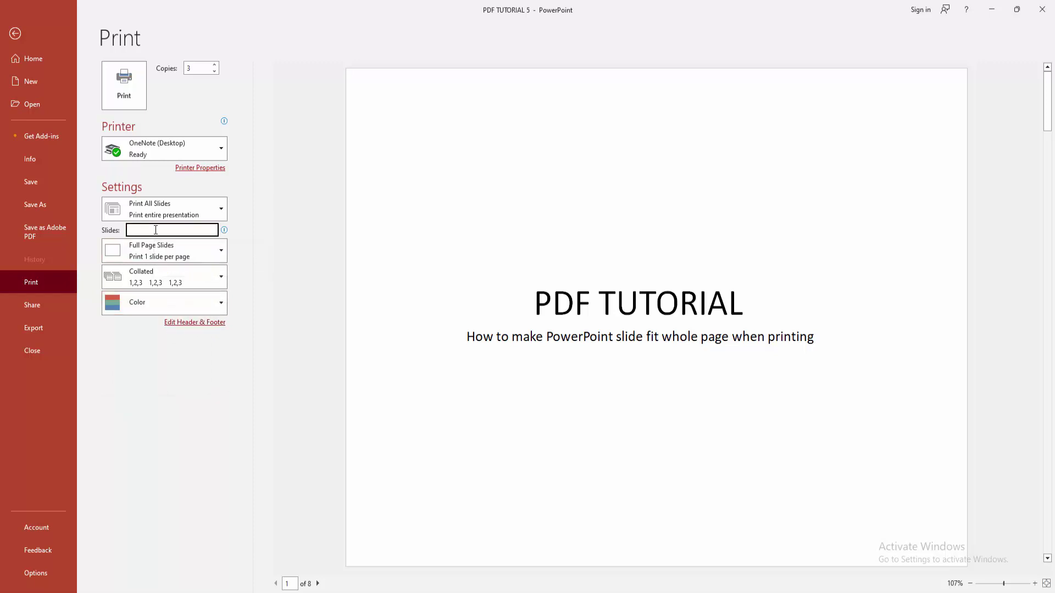
pyautogui.press('Tab')
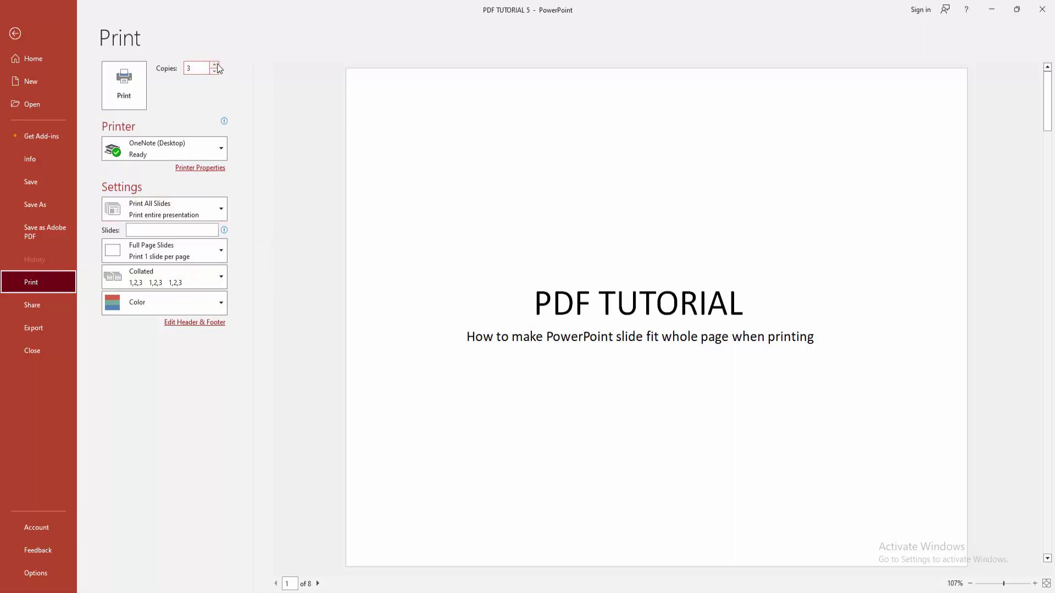
pyautogui.press('Tab')
pyautogui.hotkey('shift', 'Tab')
pyautogui.press('Tab')
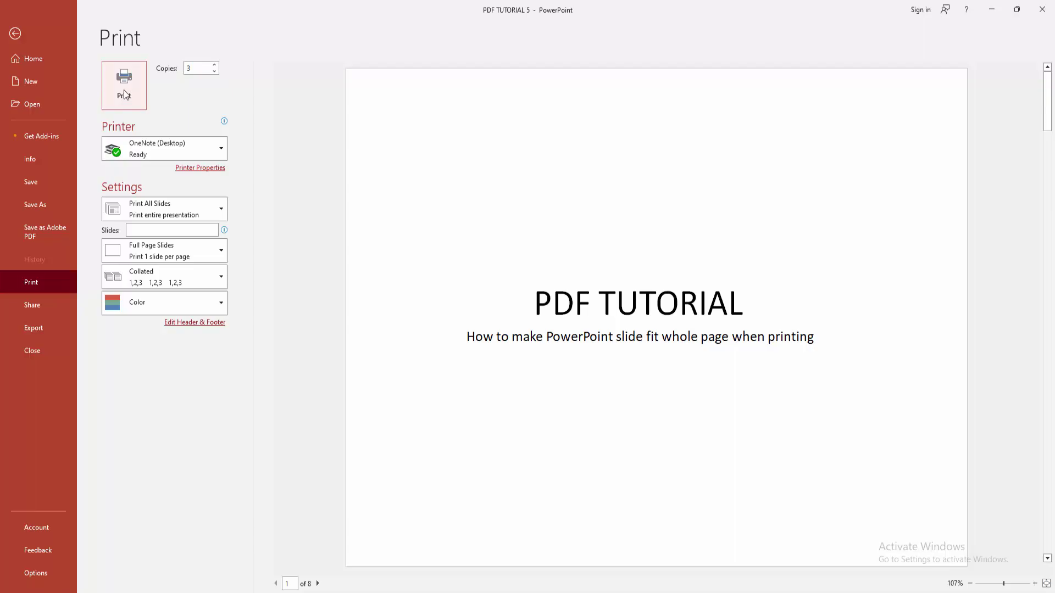
# Send the full-page, three-copy print job to the printer
pyautogui.click(125, 90)
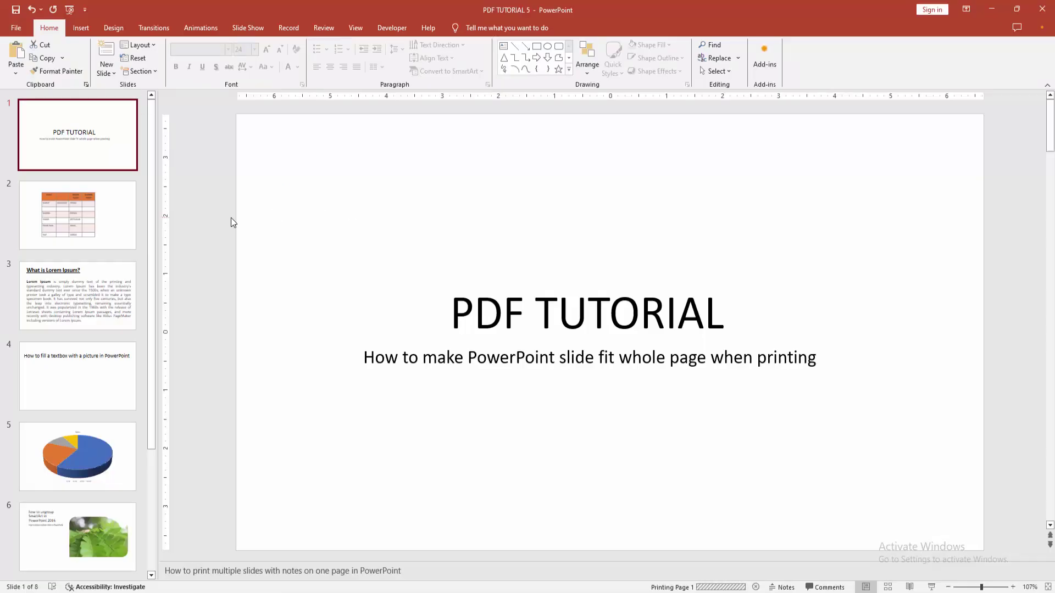